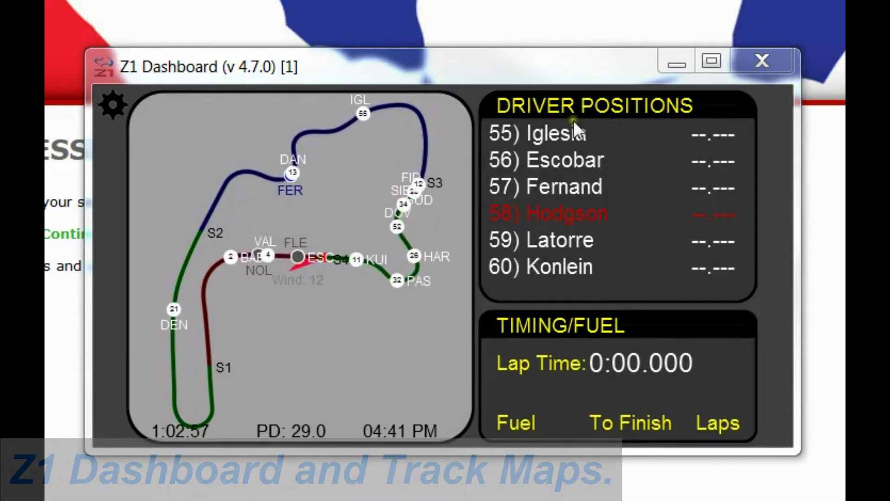
Step: Open the dashboard Settings on the Track Map tab to show its colour and width options
{"action": "left_click", "coordinate": [703, 284]}
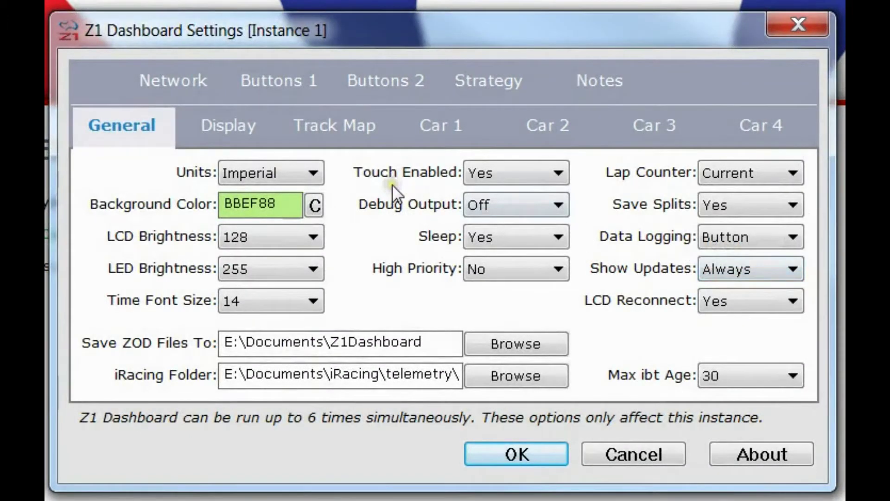
{"action": "left_click", "coordinate": [345, 121]}
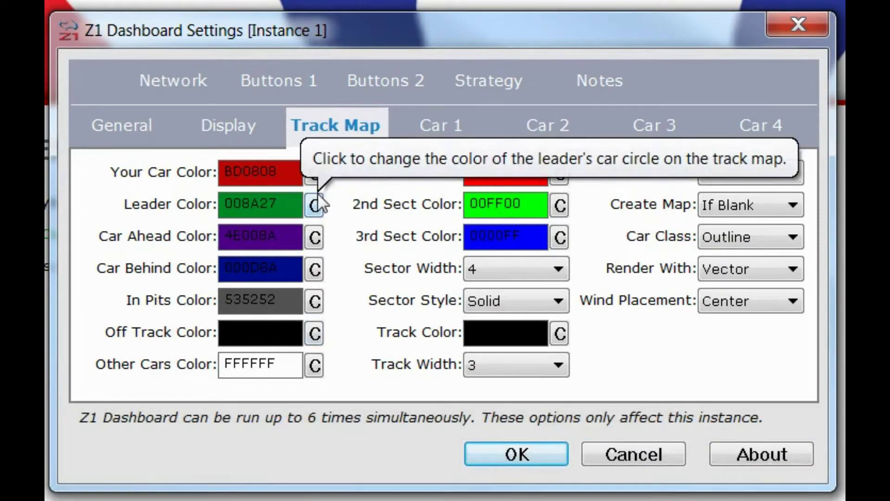
Step: Set Your Car Color to green 008040 and save the settings
{"action": "left_click", "coordinate": [314, 175]}
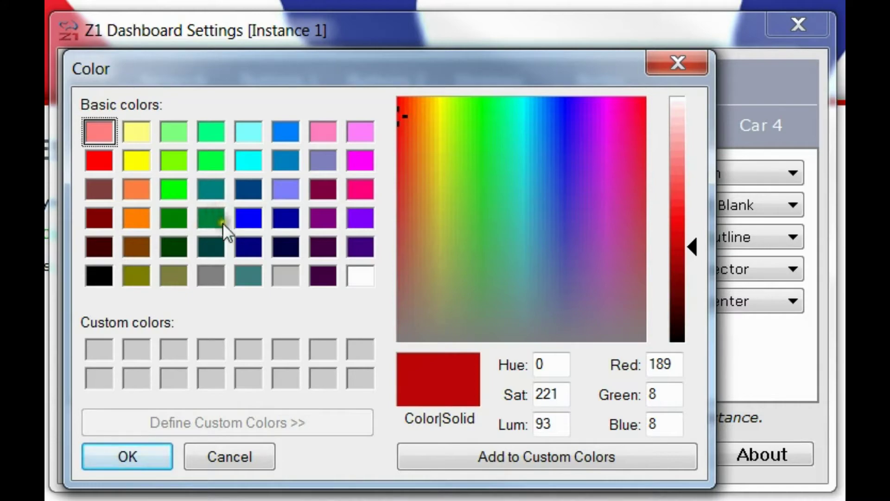
{"action": "left_click", "coordinate": [210, 222]}
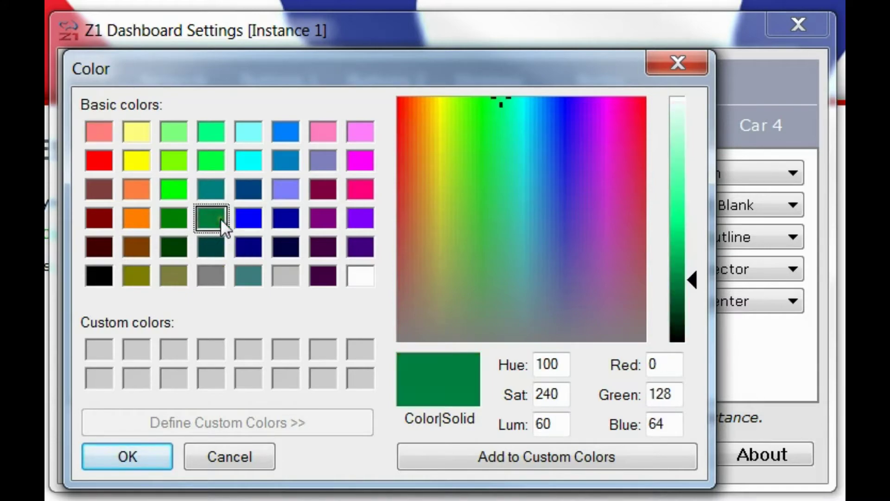
{"action": "left_click", "coordinate": [112, 466]}
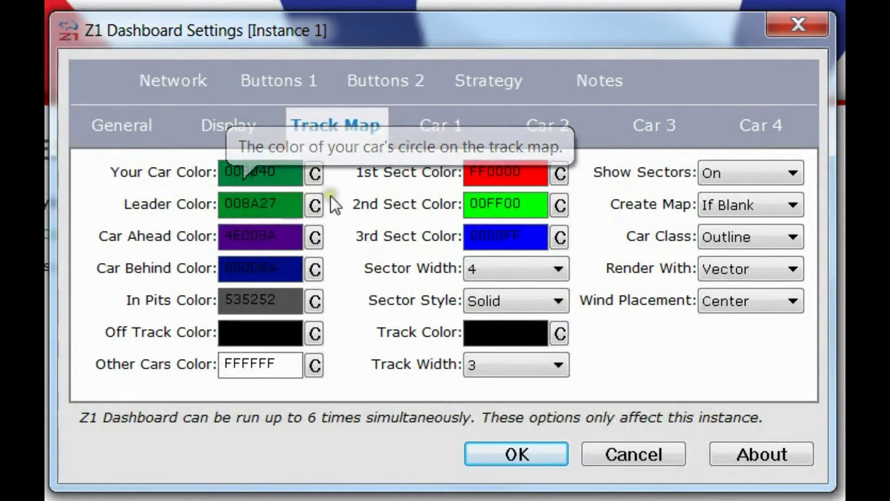
{"action": "left_click", "coordinate": [477, 450]}
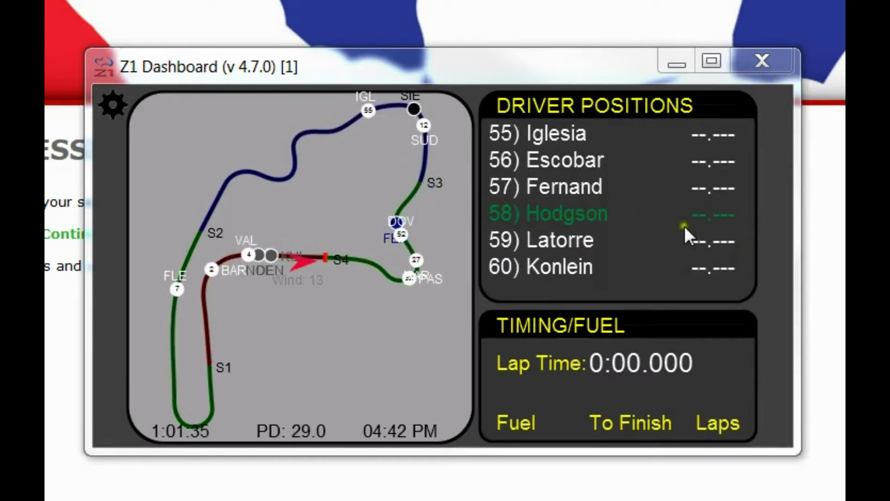
Step: Reopen Settings on the Track Map page showing sector colours FF0000, 00FF00, 0000FF and Sector Width 4
{"action": "left_click", "coordinate": [714, 228]}
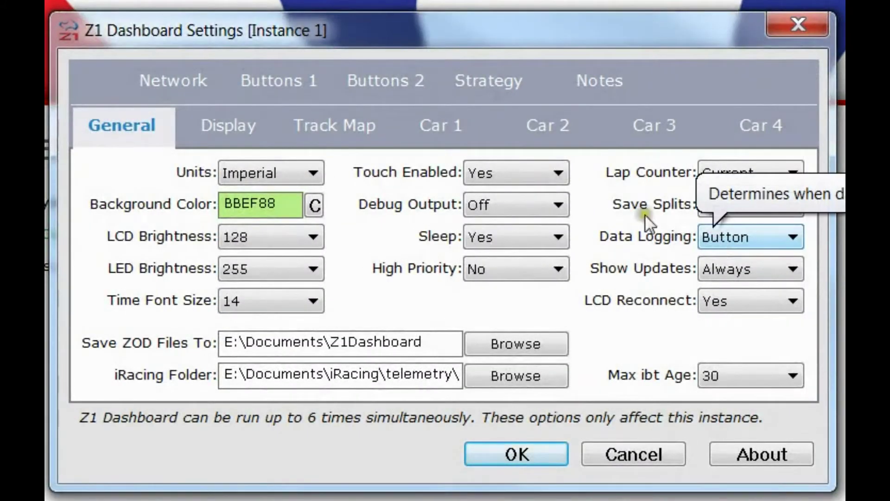
{"action": "left_click", "coordinate": [334, 129]}
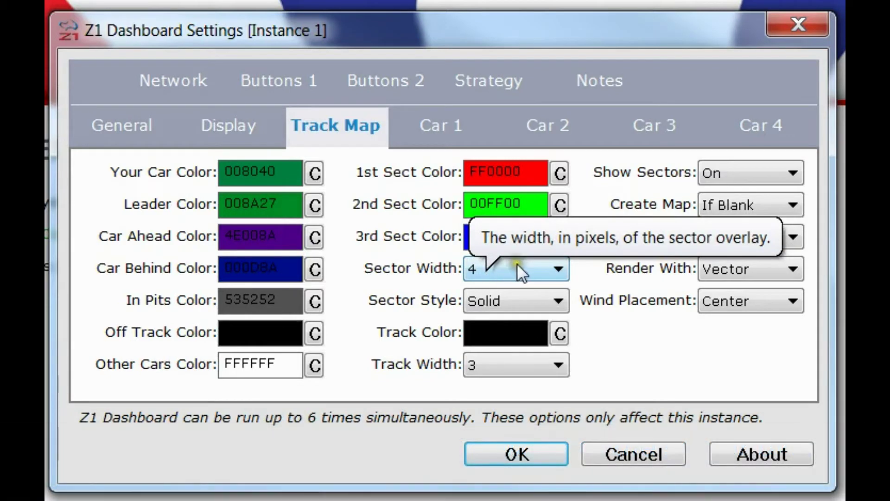
Step: Set Sector Width to 10 pixels and apply the settings
{"action": "left_click", "coordinate": [517, 264]}
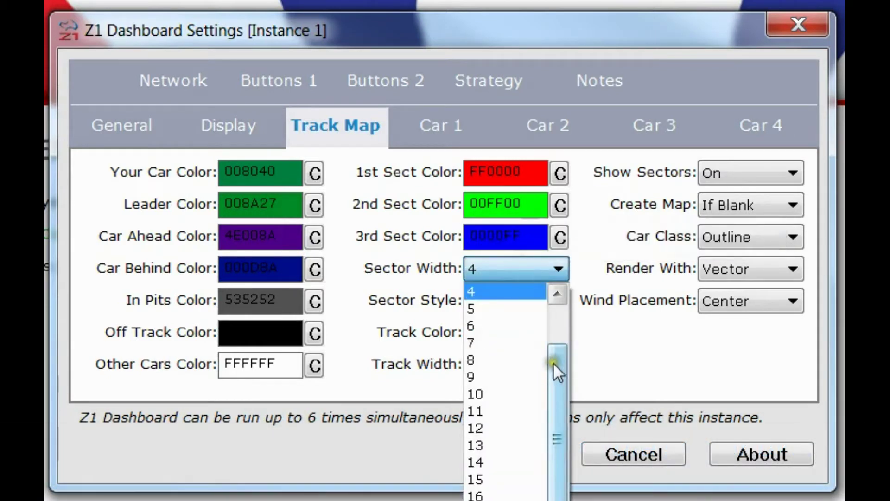
{"action": "left_click", "coordinate": [486, 396]}
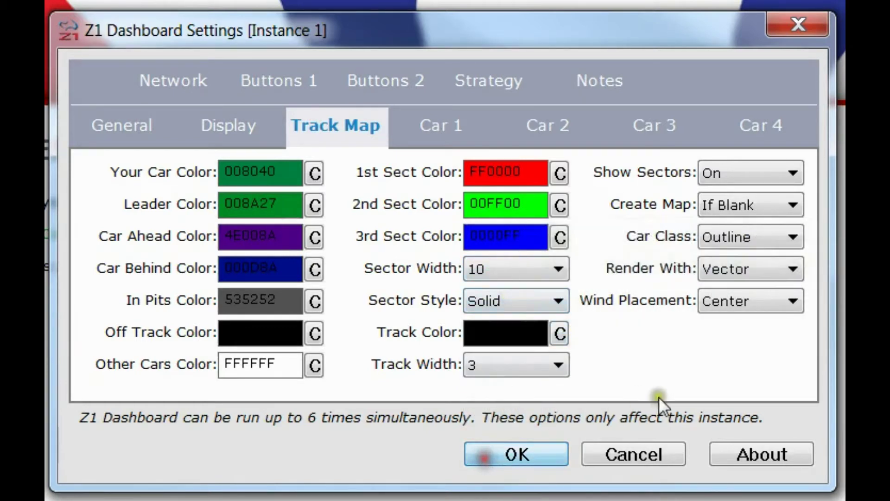
{"action": "key", "text": "Return"}
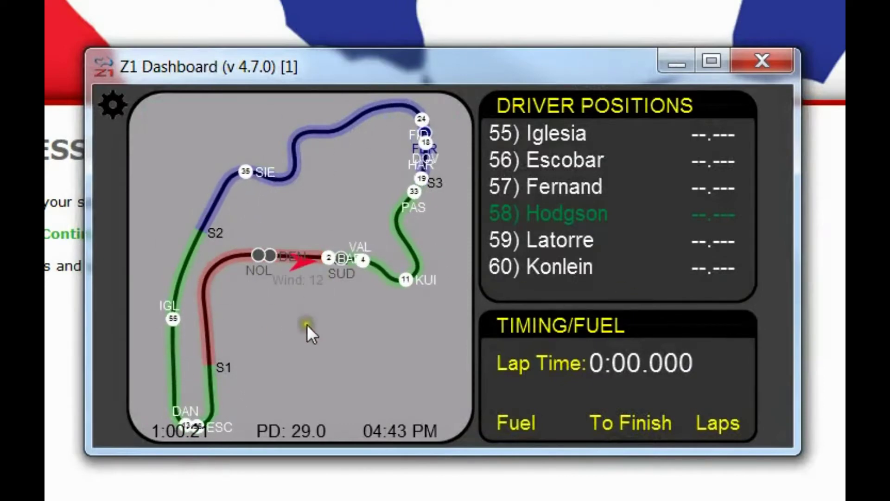
Step: Set Sector Style to Dashed and view the dashed sectors on the map
{"action": "right_click", "coordinate": [752, 268]}
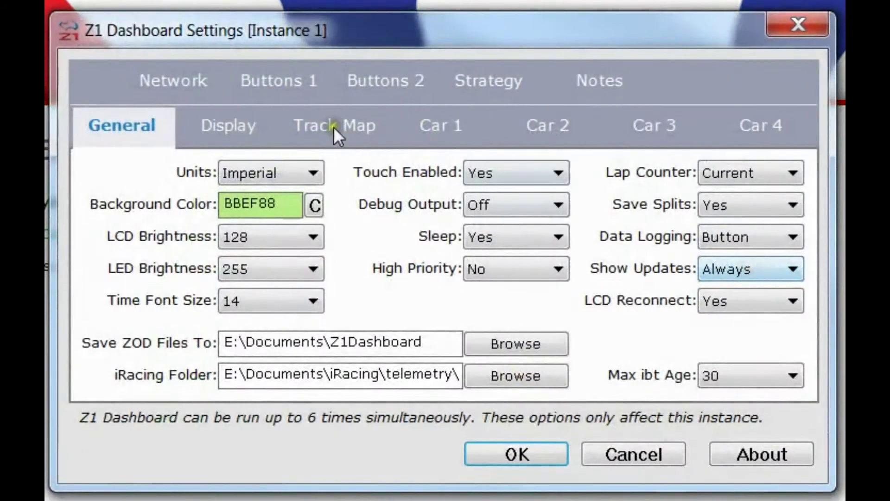
{"action": "left_click", "coordinate": [301, 124]}
{"action": "left_click", "coordinate": [532, 299]}
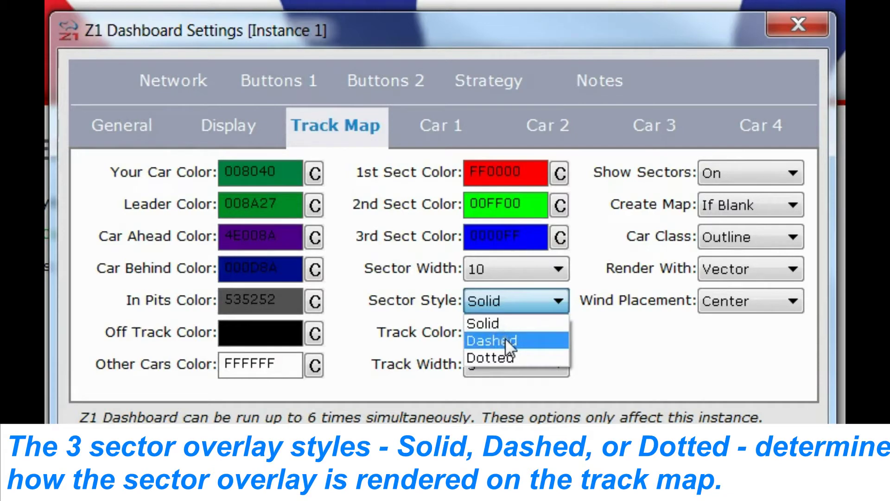
{"action": "left_click", "coordinate": [521, 340]}
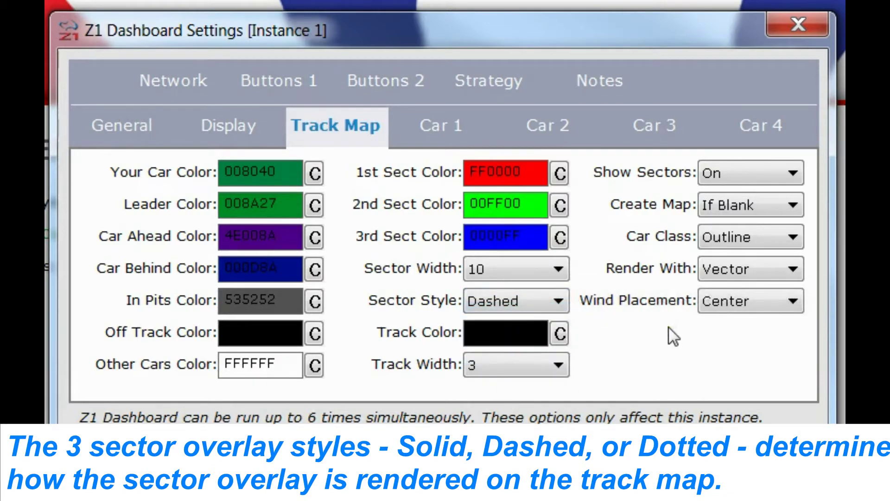
{"action": "key", "text": "Escape"}
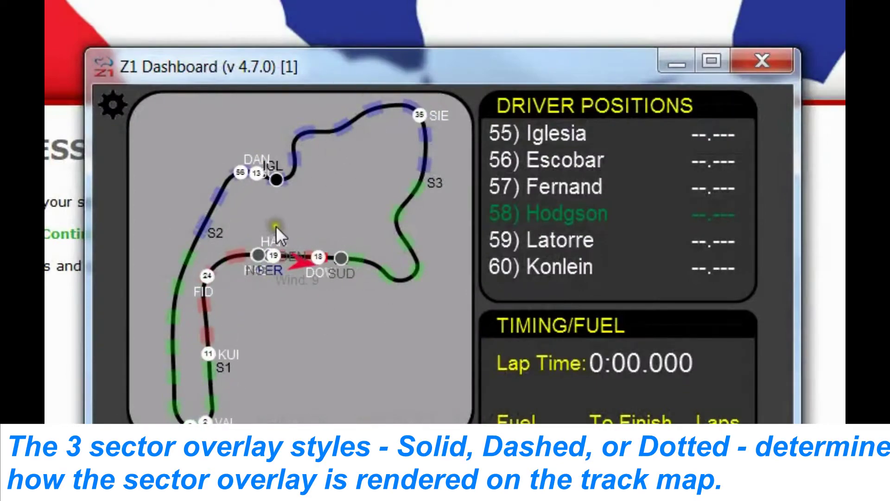
Step: Change Sector Style to Dotted and view the dotted sector bands
{"action": "left_click", "coordinate": [710, 235]}
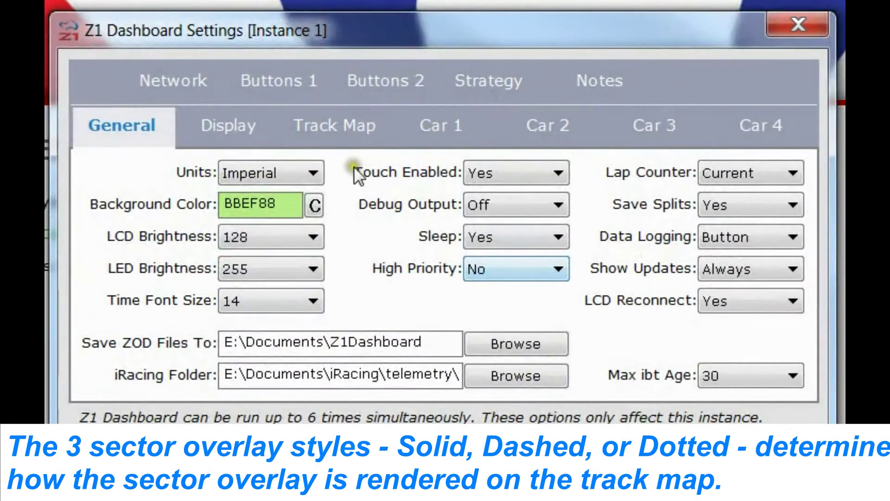
{"action": "left_click", "coordinate": [337, 127]}
{"action": "left_click", "coordinate": [530, 297]}
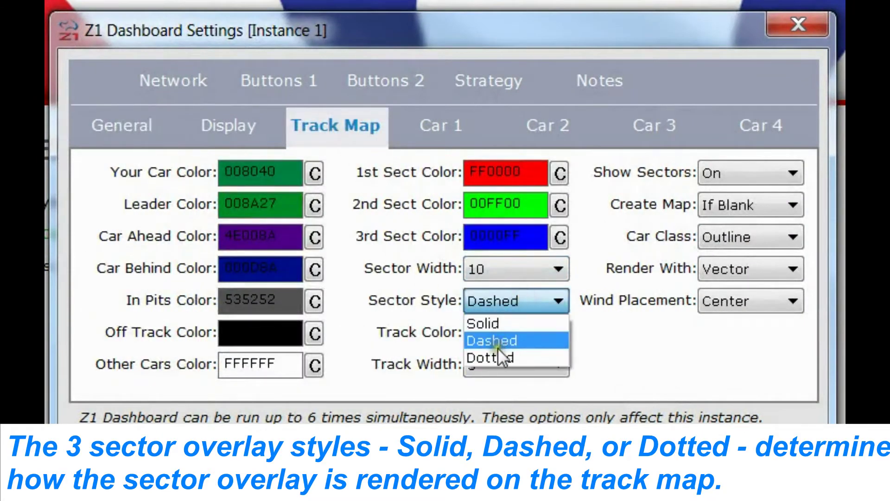
{"action": "left_click", "coordinate": [514, 299]}
{"action": "left_click", "coordinate": [514, 298]}
{"action": "left_click", "coordinate": [506, 357]}
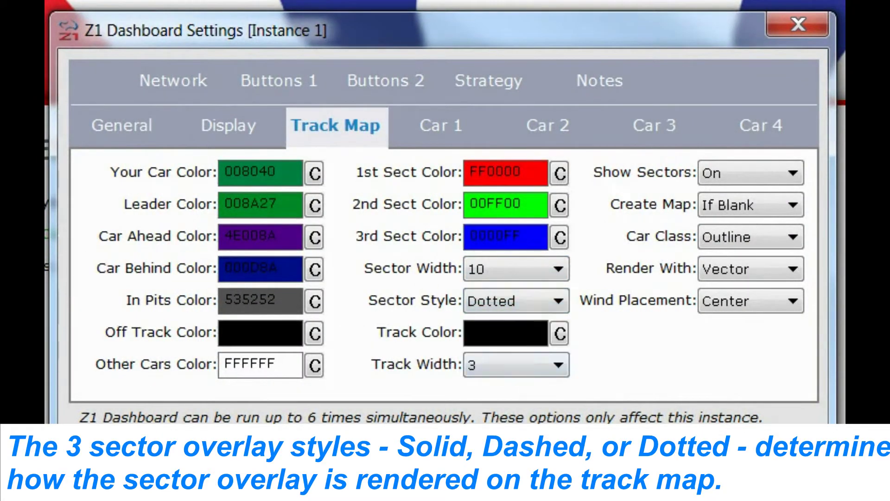
{"action": "key", "text": "Escape"}
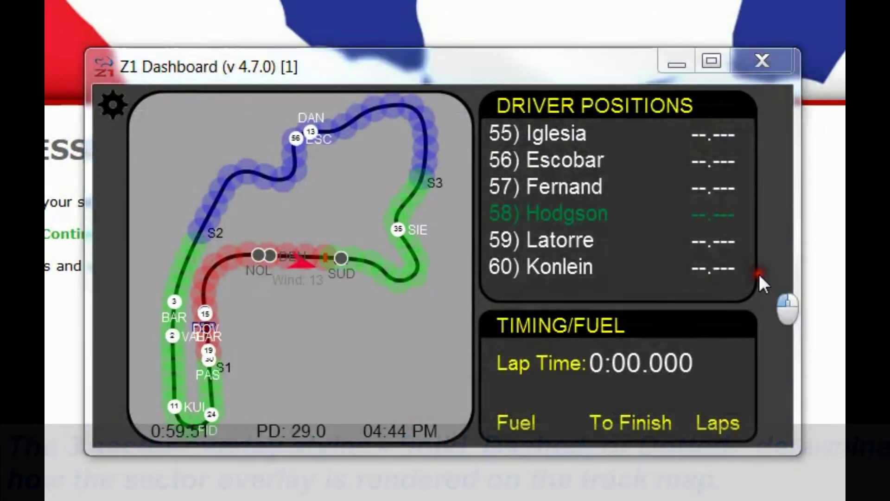
Step: In the Track Map settings, choose Solid for Sector Style
{"action": "left_click", "coordinate": [759, 274]}
{"action": "left_click", "coordinate": [352, 133]}
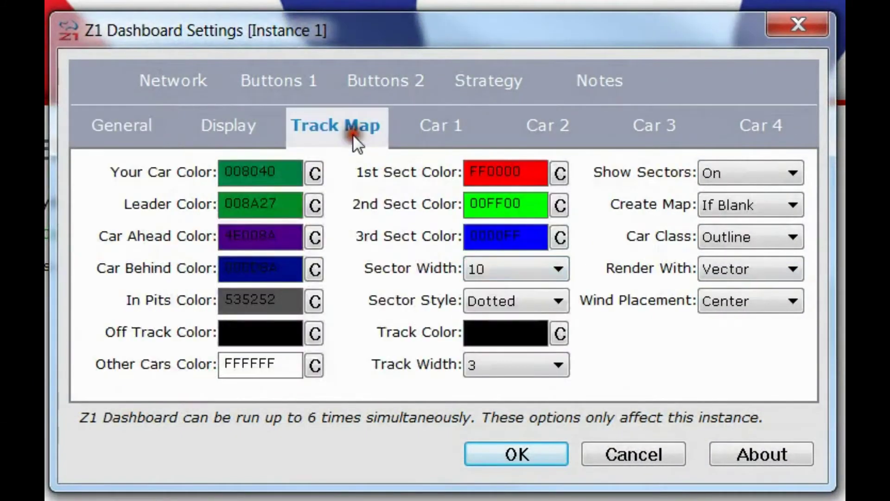
{"action": "left_click", "coordinate": [521, 299]}
{"action": "left_click", "coordinate": [496, 321]}
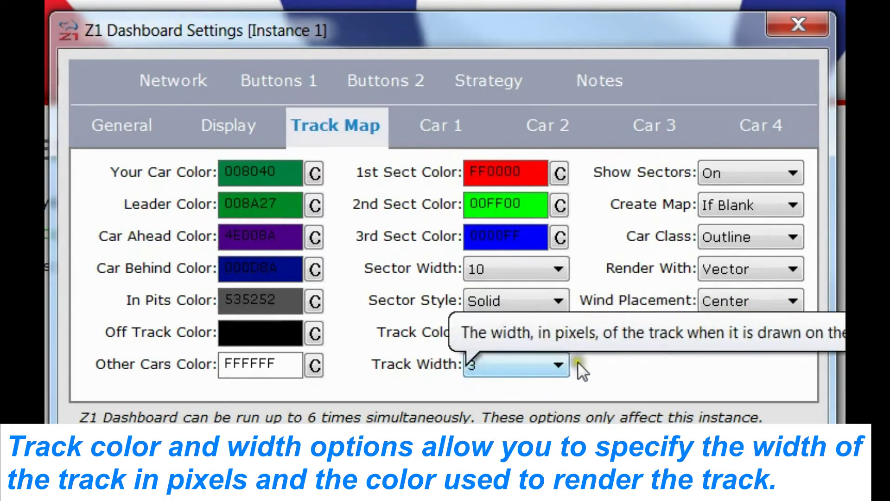
Step: Lighten Track Color from black to grey 5F5F5F and confirm it
{"action": "left_click", "coordinate": [560, 332]}
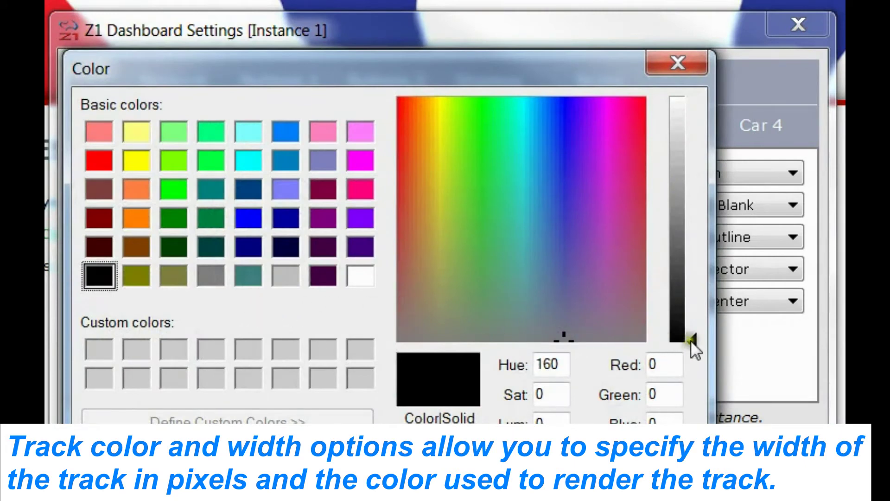
{"action": "left_click_drag", "start_coordinate": [691, 342], "coordinate": [687, 254]}
{"action": "left_click", "coordinate": [252, 490]}
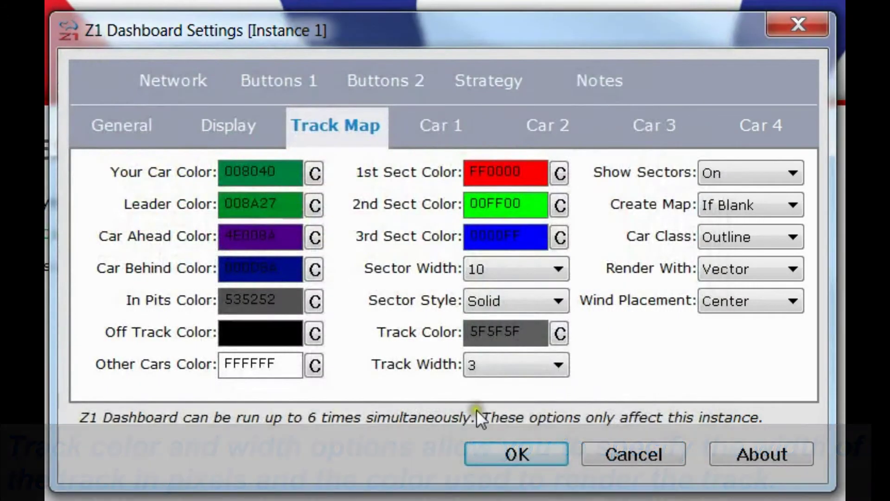
Step: Set Track Width to 6, apply it, and return to the Track Map settings
{"action": "left_click", "coordinate": [545, 361]}
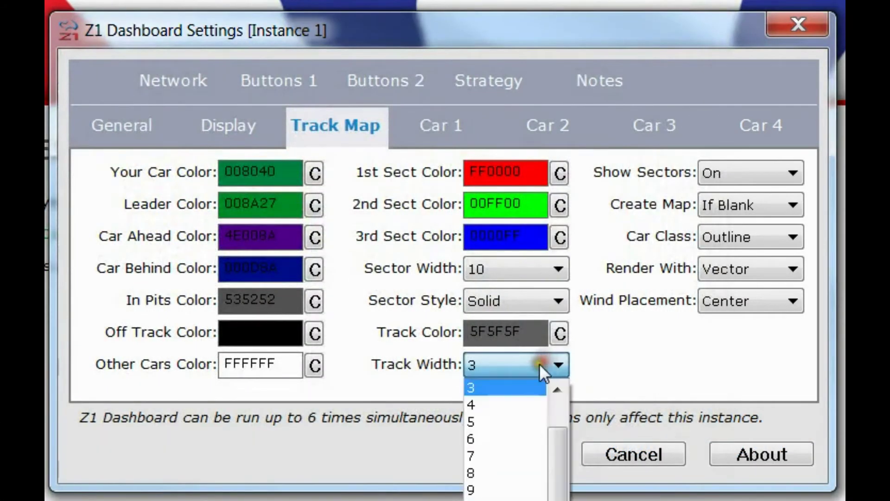
{"action": "left_click", "coordinate": [486, 435]}
{"action": "left_click", "coordinate": [525, 450]}
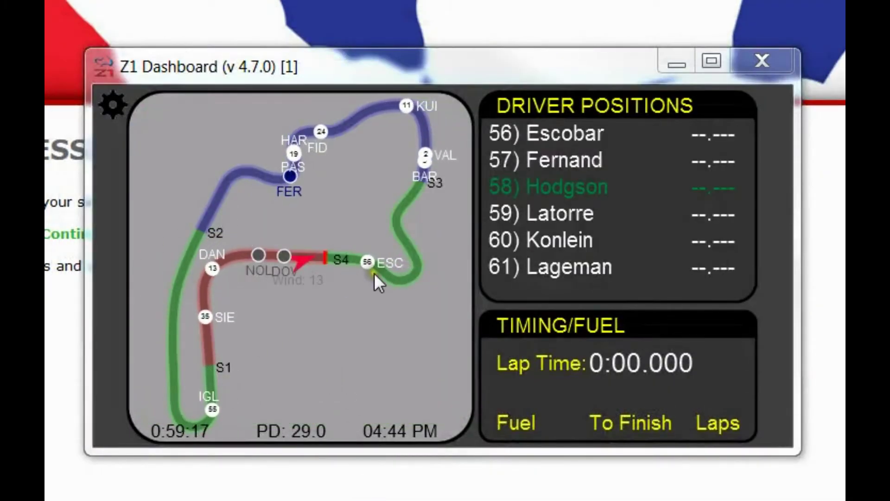
{"action": "left_click", "coordinate": [733, 246]}
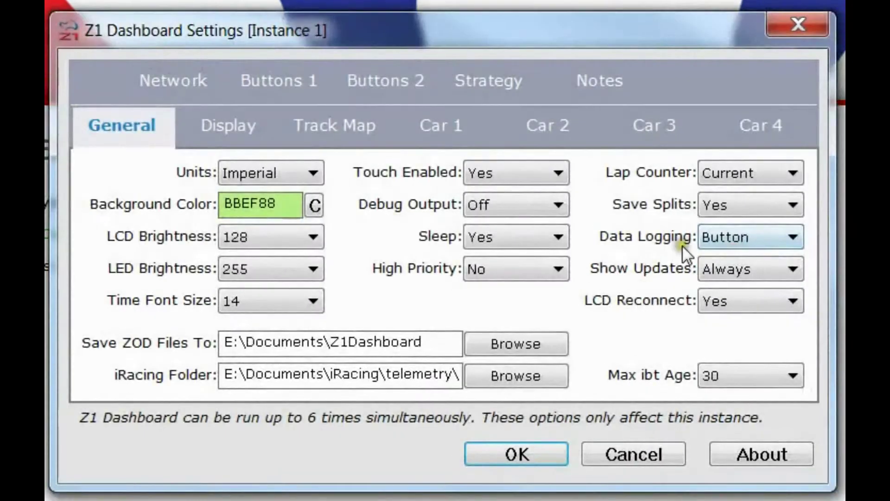
{"action": "left_click", "coordinate": [355, 126]}
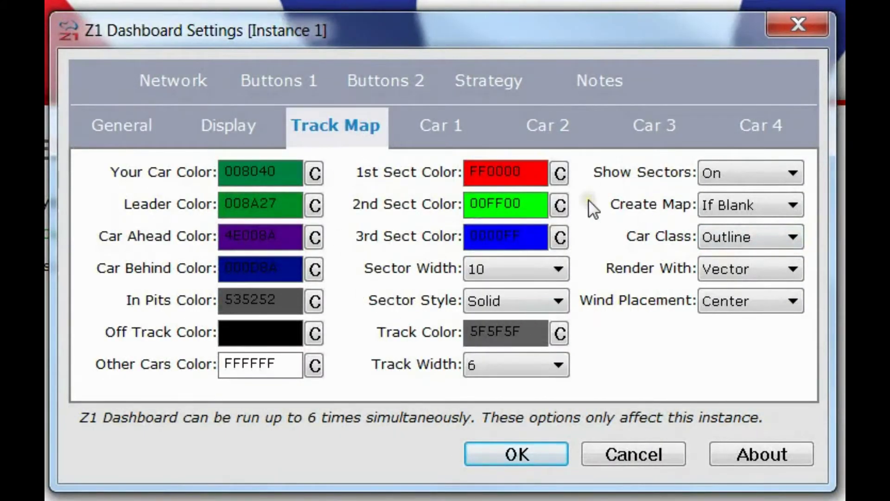
Step: Preview the map with Show Sectors Off, then set Show Sectors back to On
{"action": "left_click", "coordinate": [751, 172]}
{"action": "left_click", "coordinate": [722, 210]}
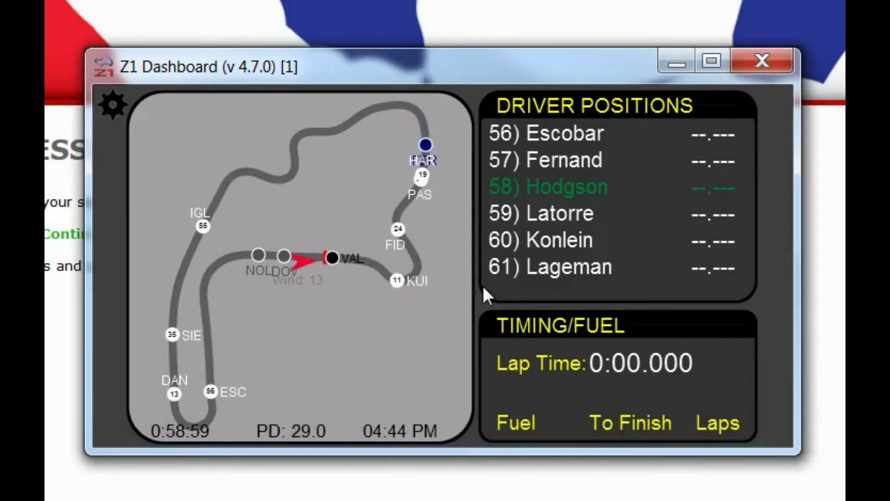
{"action": "left_click", "coordinate": [774, 271]}
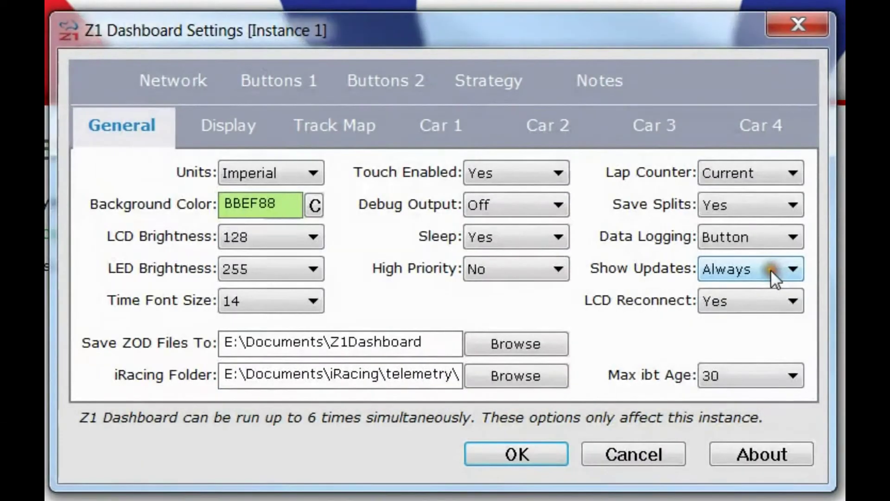
{"action": "left_click", "coordinate": [337, 124]}
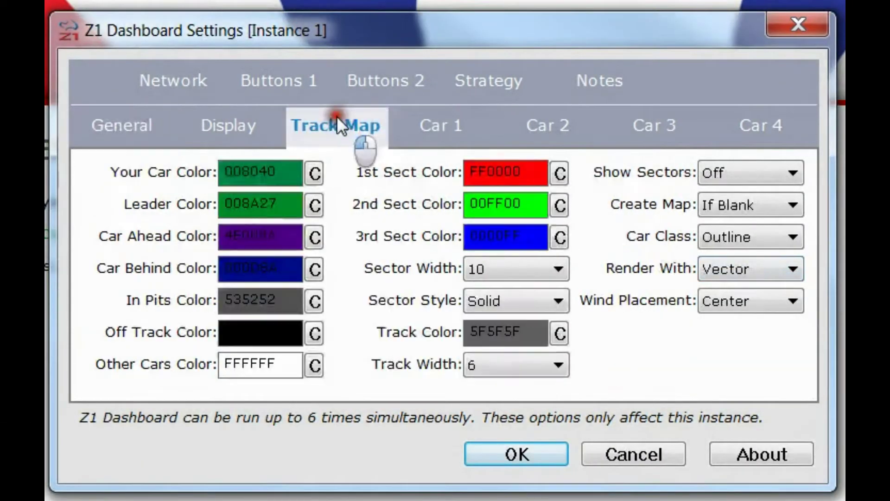
{"action": "left_click", "coordinate": [748, 172]}
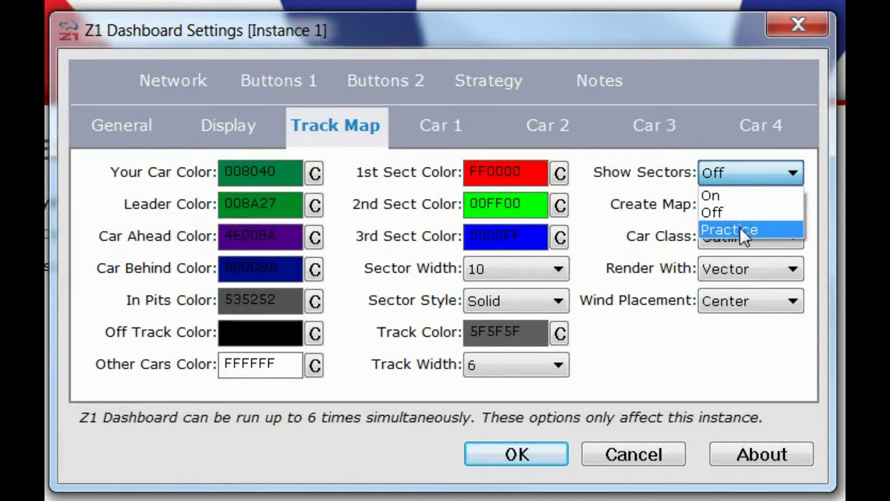
{"action": "left_click", "coordinate": [728, 194]}
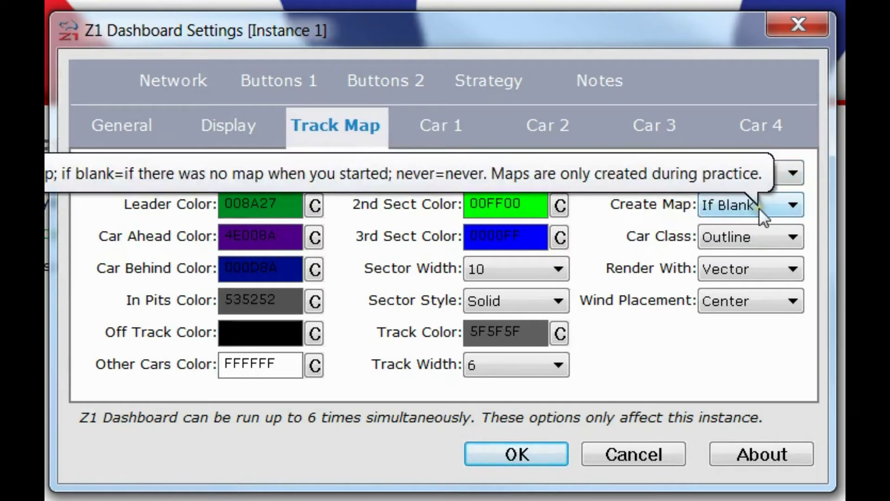
{"action": "left_click", "coordinate": [787, 205]}
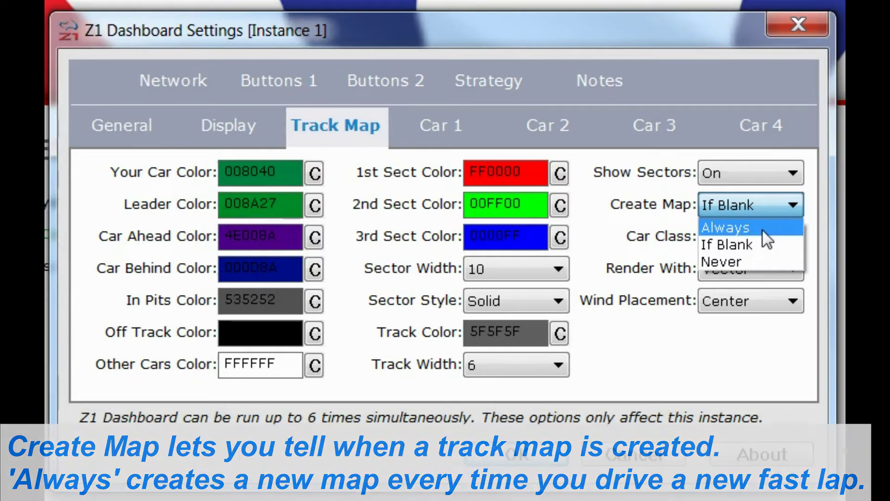
{"action": "left_click", "coordinate": [758, 229]}
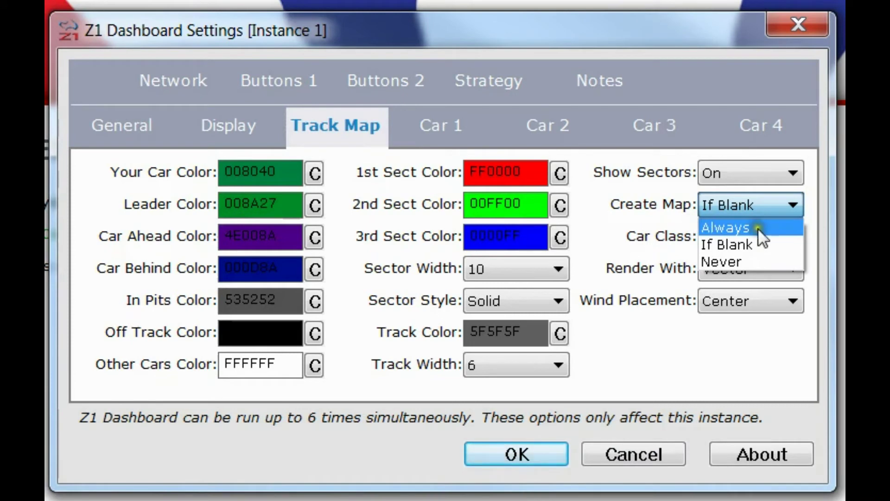
{"action": "left_click", "coordinate": [739, 243]}
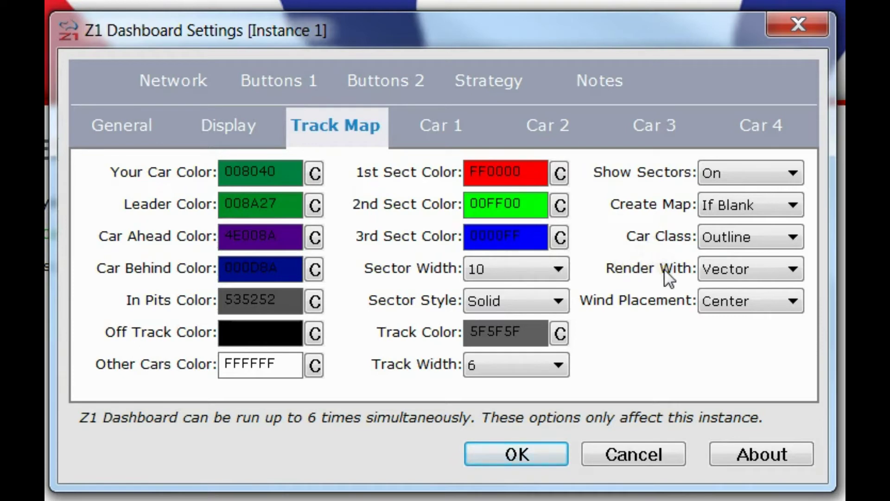
Step: Apply Vector rendering once, then set Render With to Graphic in the Track Map settings
{"action": "left_click", "coordinate": [717, 262]}
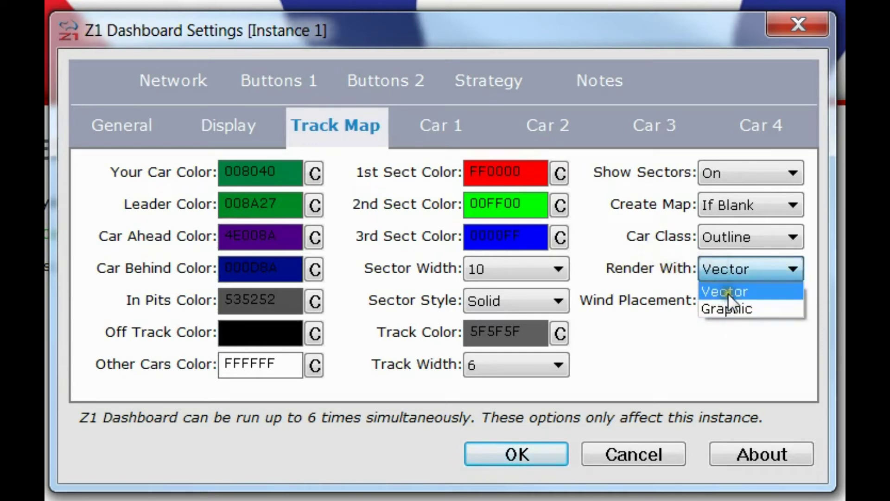
{"action": "left_click", "coordinate": [728, 292]}
{"action": "left_click", "coordinate": [499, 447]}
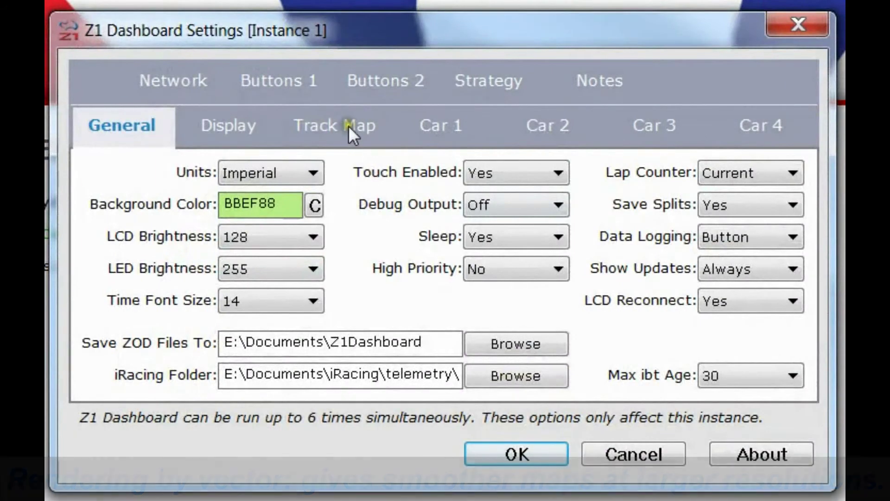
{"action": "left_click", "coordinate": [348, 125]}
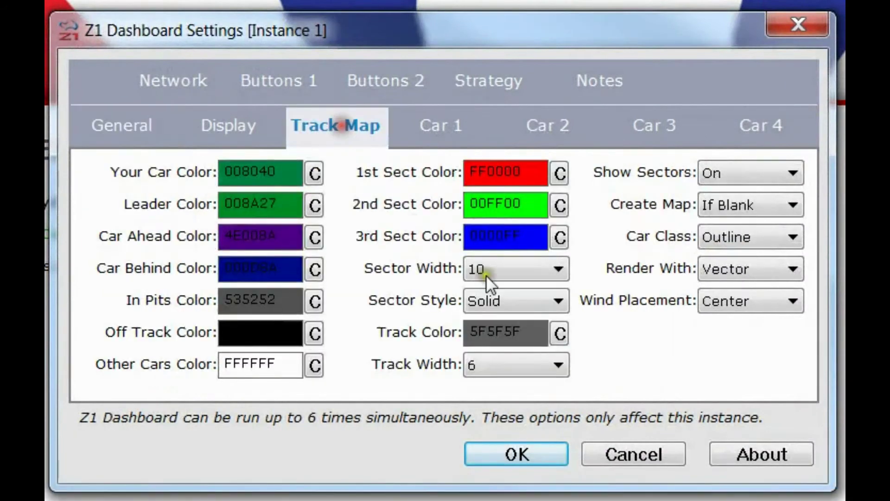
{"action": "left_click", "coordinate": [739, 270]}
{"action": "left_click", "coordinate": [749, 307]}
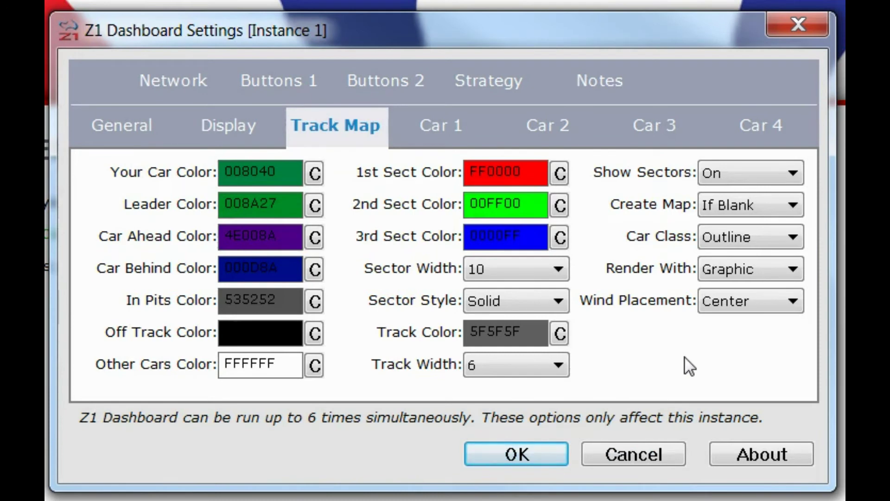
Step: Switch the Car Class markers to Fill, check the map on the dashboard, then reopen Settings
{"action": "left_click", "coordinate": [704, 373]}
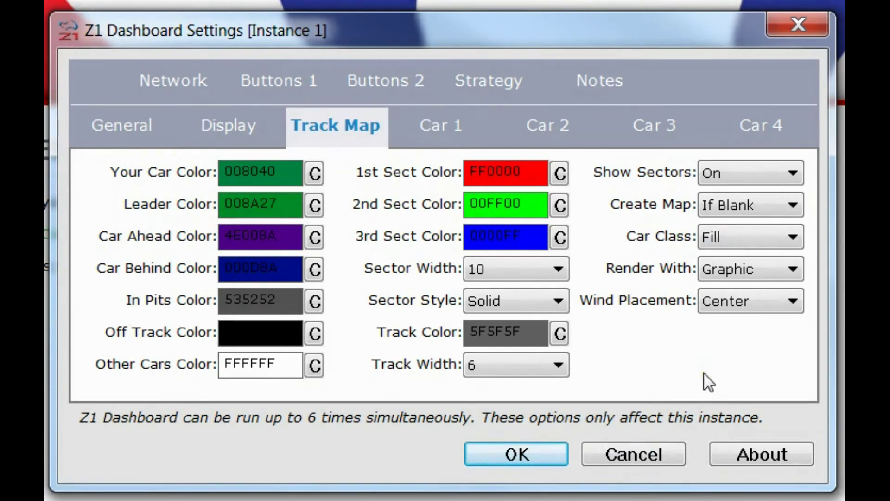
{"action": "left_click", "coordinate": [692, 231]}
{"action": "left_click", "coordinate": [774, 239]}
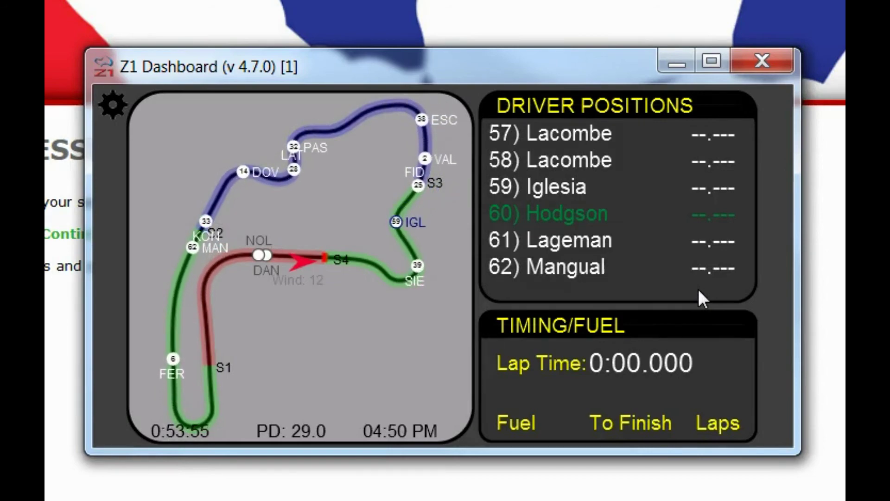
{"action": "left_click", "coordinate": [699, 286]}
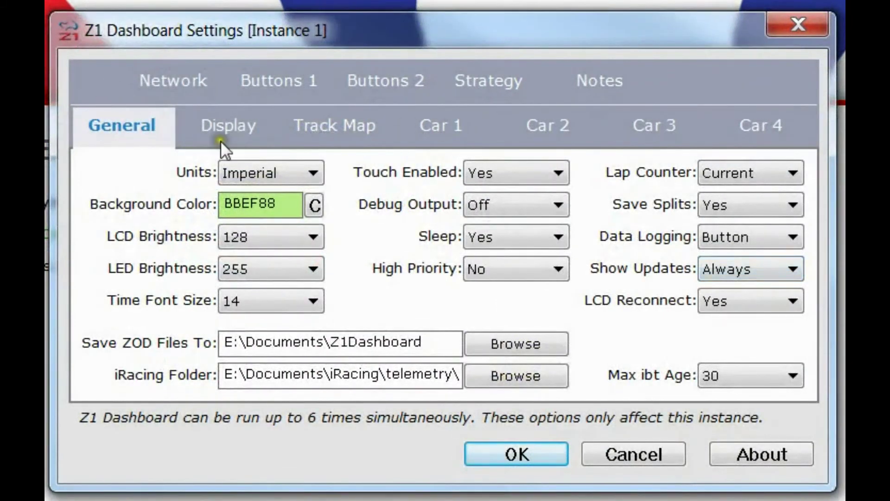
Step: Set Wind Placement to Top Left in the Track Map settings
{"action": "left_click", "coordinate": [321, 129]}
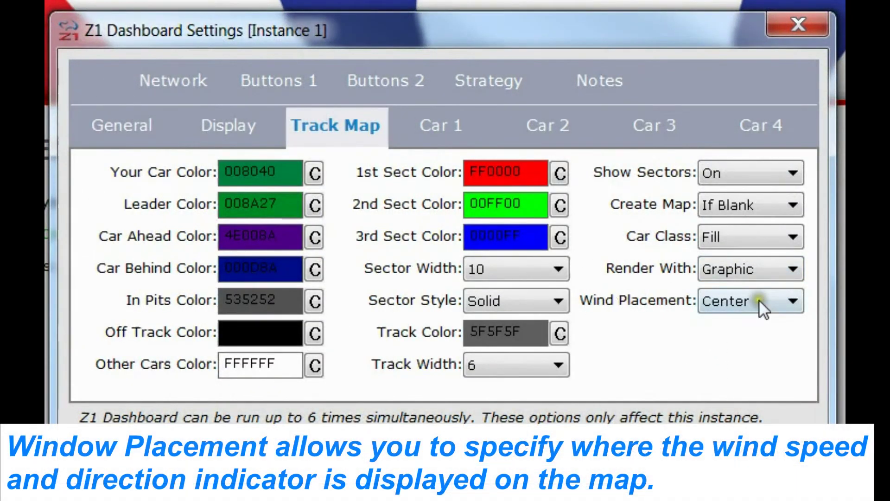
{"action": "left_click", "coordinate": [743, 301]}
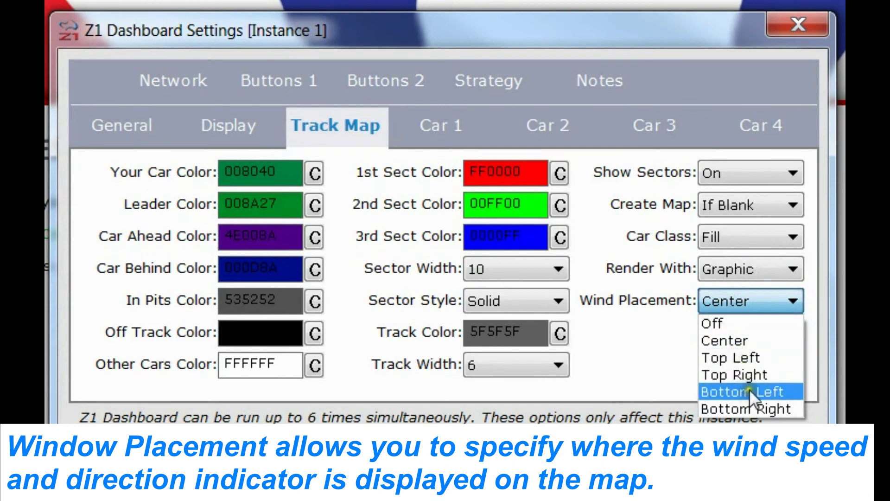
{"action": "left_click", "coordinate": [739, 360]}
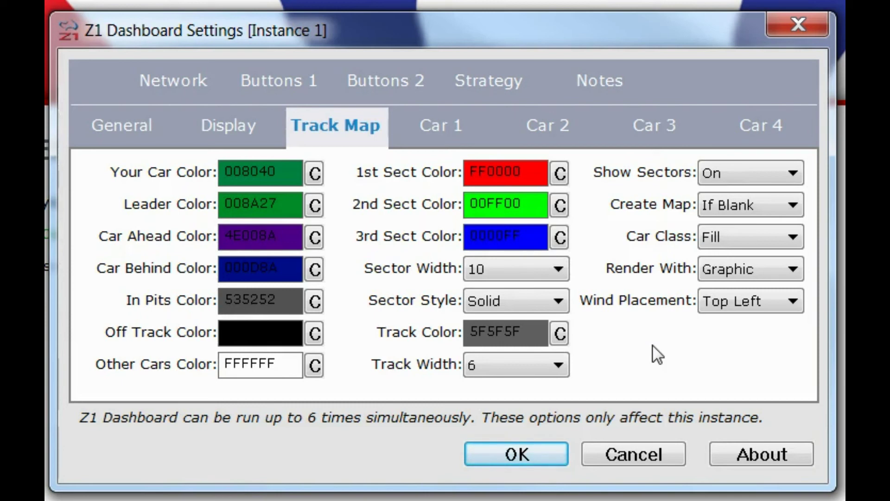
Step: Confirm the Track Map settings with OK and return to the live dashboard
{"action": "left_click", "coordinate": [515, 454]}
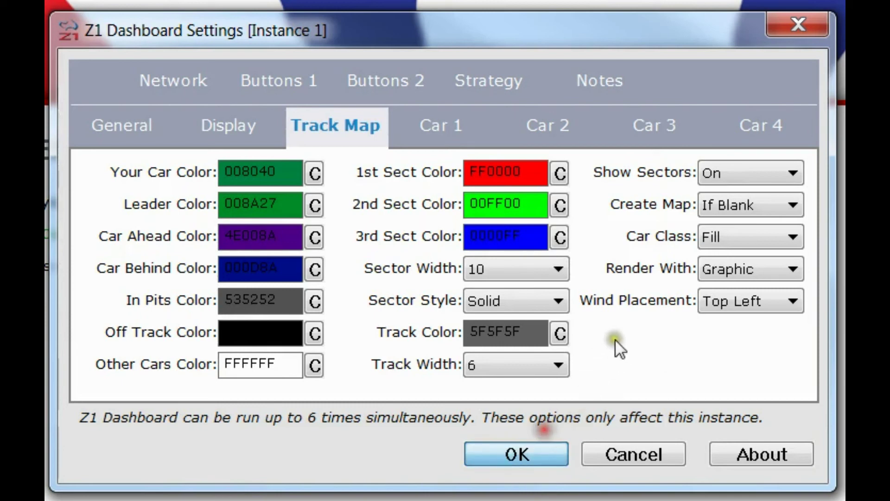